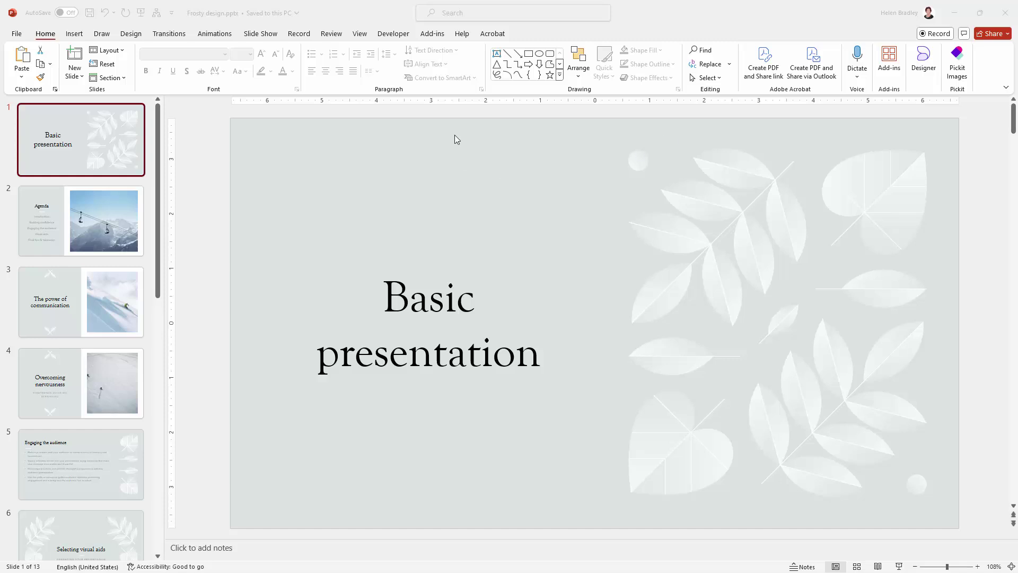
On the Design tab, open the Slide Size choices and dismiss them without changing the size
{"action": "left_click", "coordinate": [130, 34]}
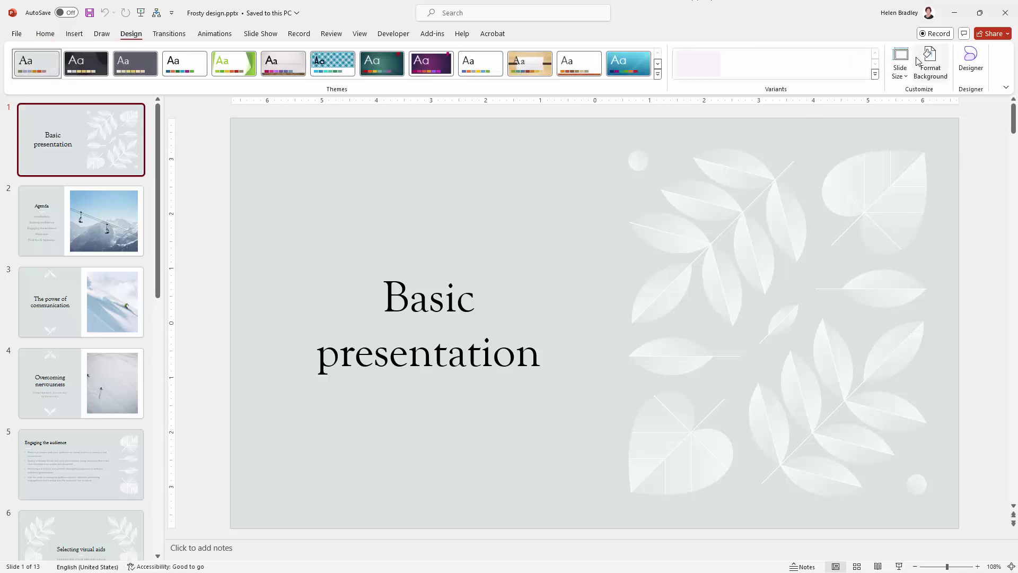
{"action": "left_click", "coordinate": [899, 68]}
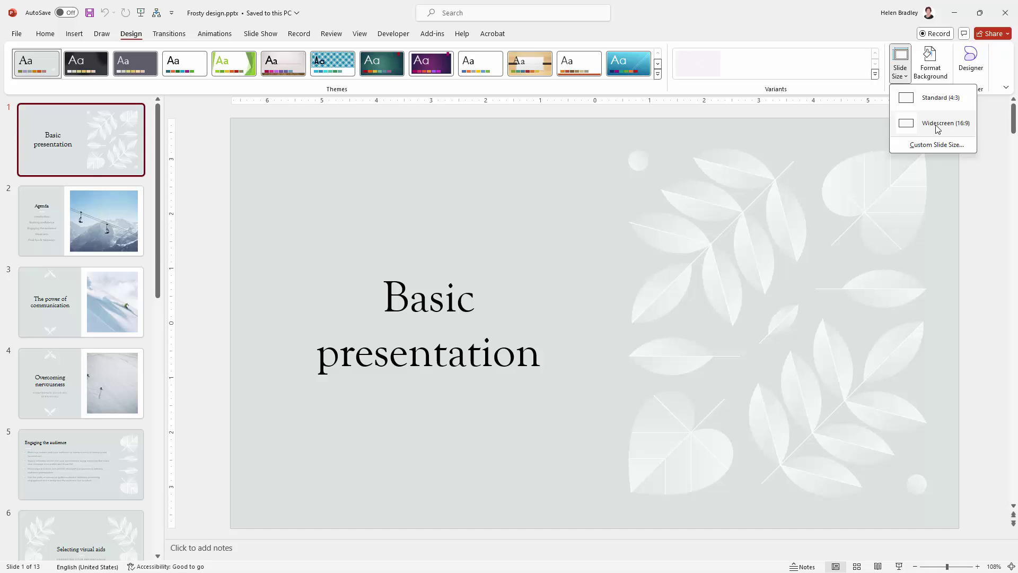
{"action": "left_click", "coordinate": [641, 259]}
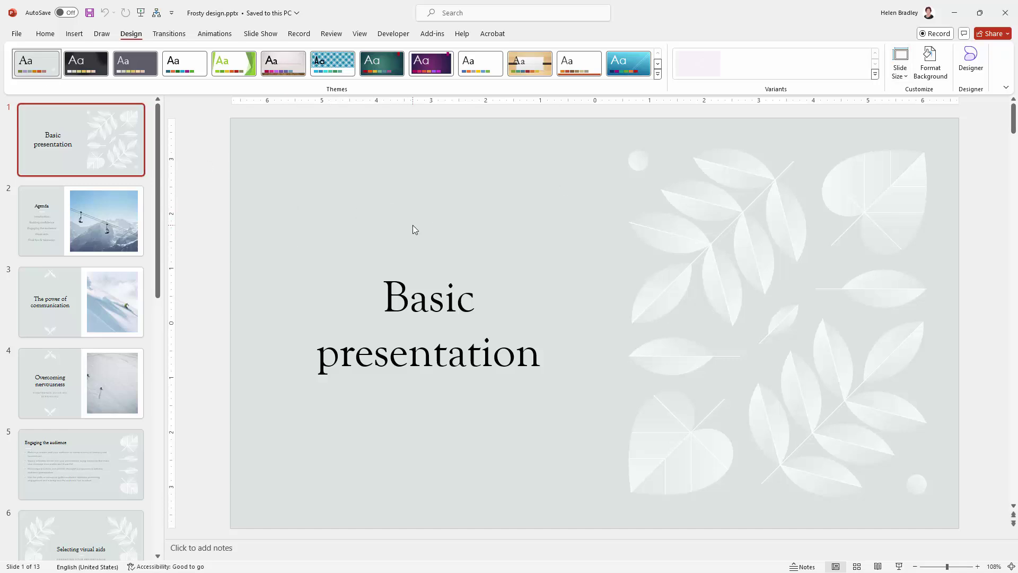
Save only the current title slide as a JPEG named 'slide 1' in Test Files
{"action": "left_click", "coordinate": [17, 36]}
{"action": "left_click", "coordinate": [31, 196]}
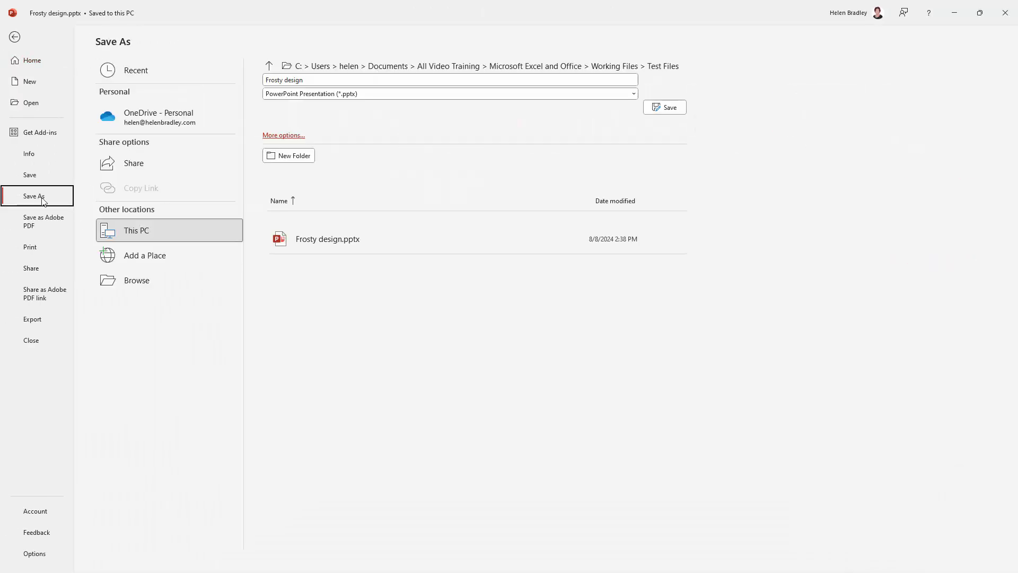
{"action": "left_click", "coordinate": [127, 280]}
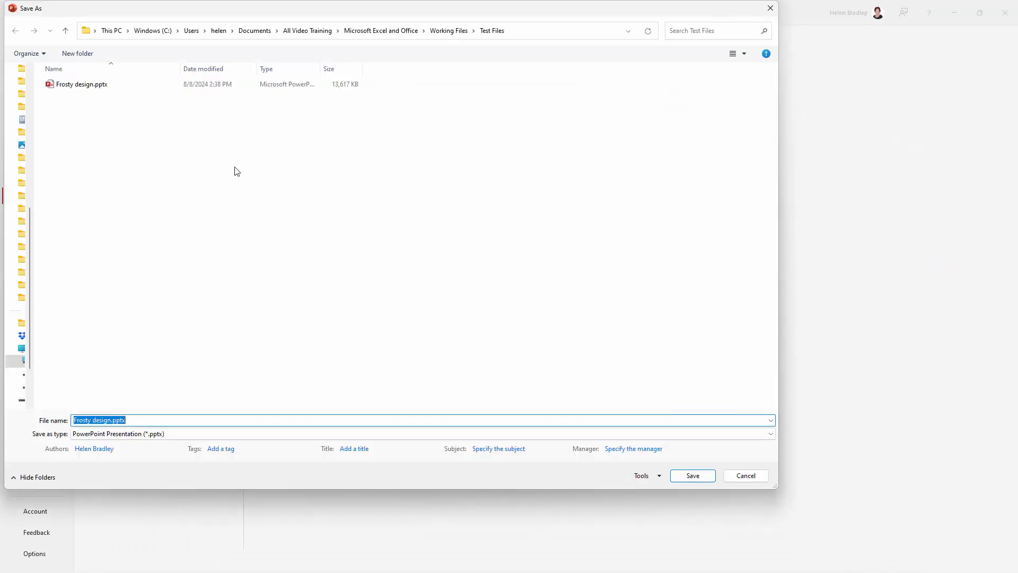
{"action": "left_click", "coordinate": [170, 434]}
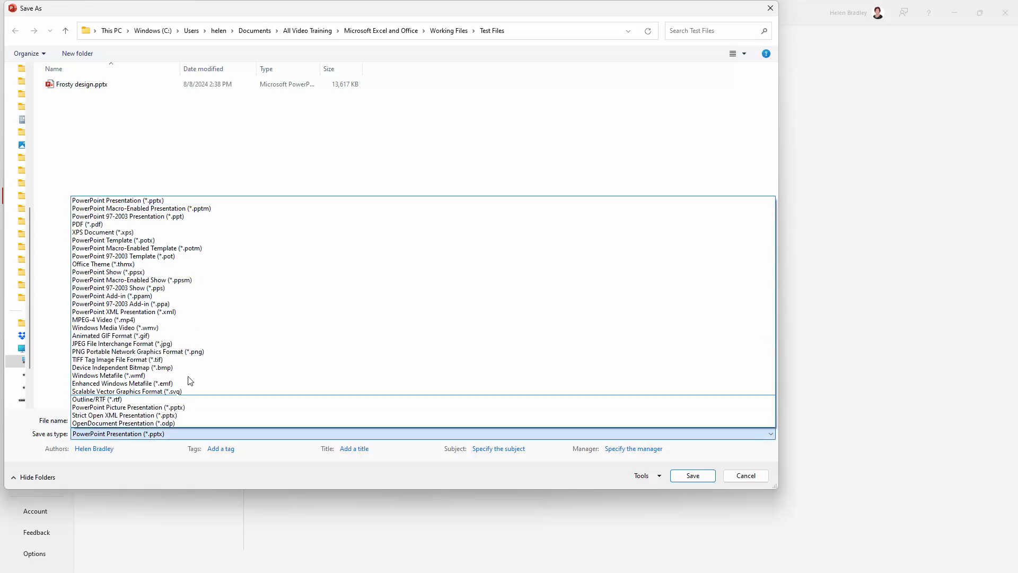
{"action": "left_click", "coordinate": [154, 347]}
{"action": "left_click", "coordinate": [134, 418]}
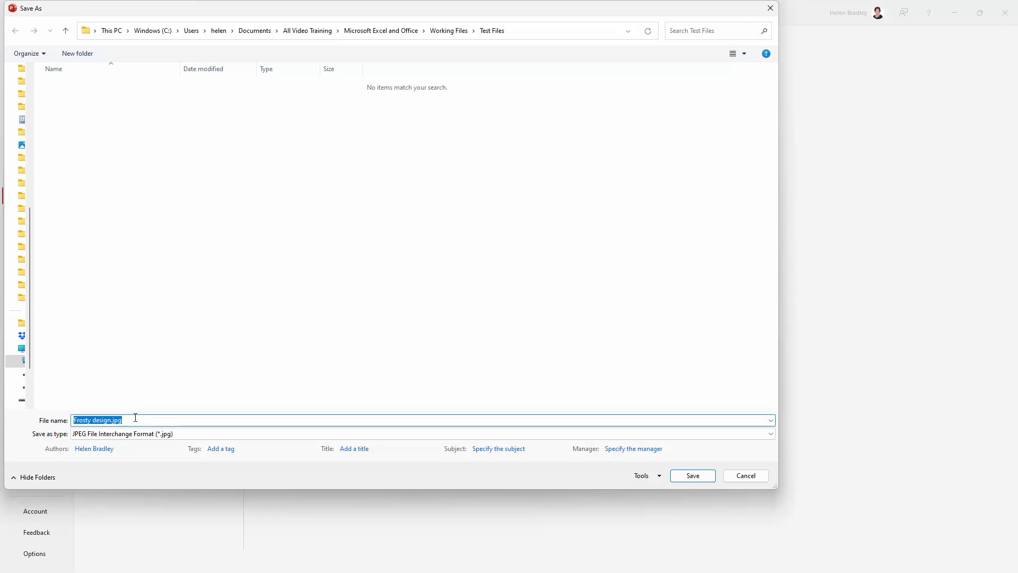
{"action": "type", "text": "slide 1"}
{"action": "left_click", "coordinate": [693, 476]}
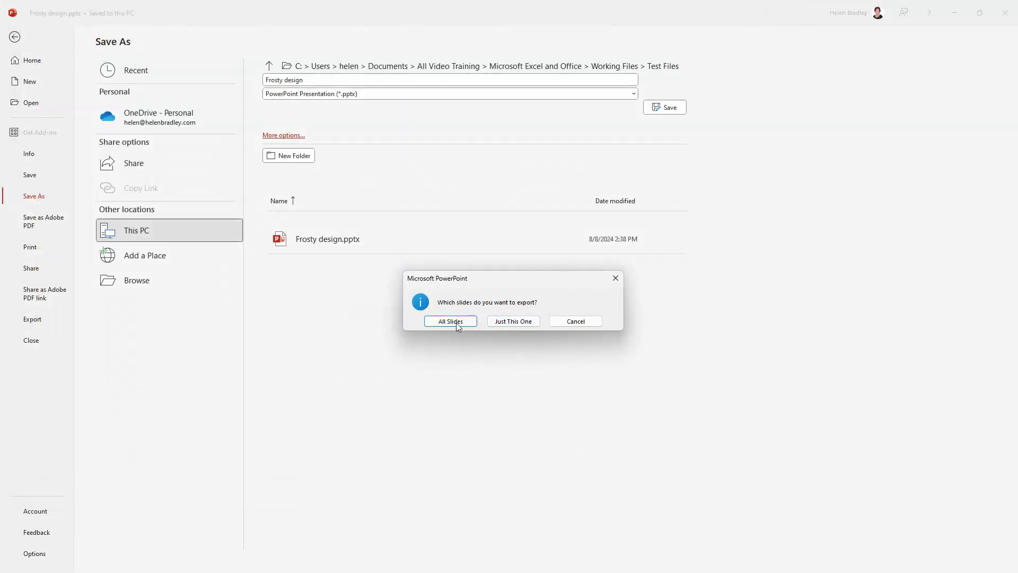
{"action": "left_click", "coordinate": [519, 322]}
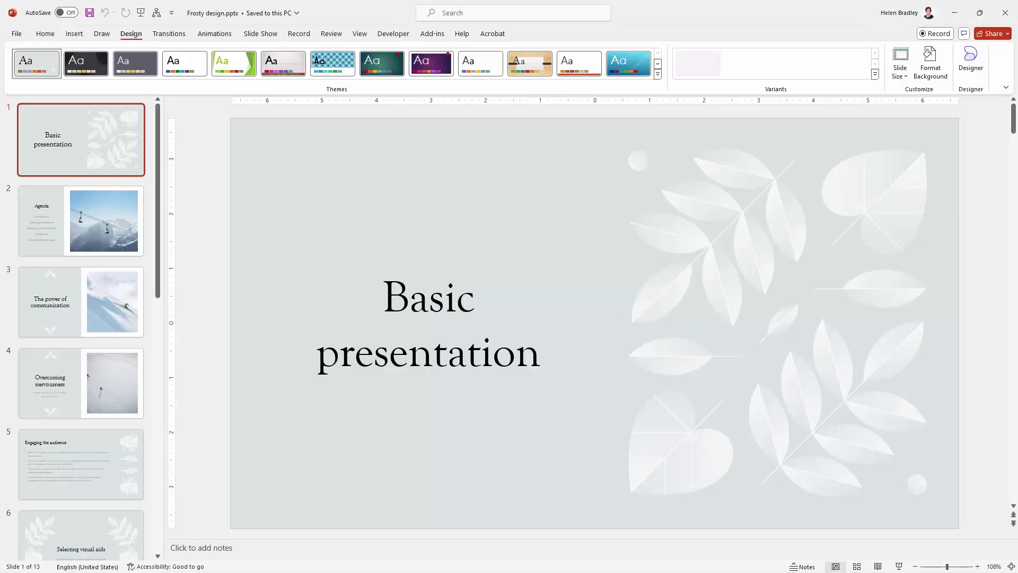
In File Explorer, check slide 1.jpg's Details properties, confirming 1280 x 720 dimensions
{"action": "key", "text": "alt+Tab"}
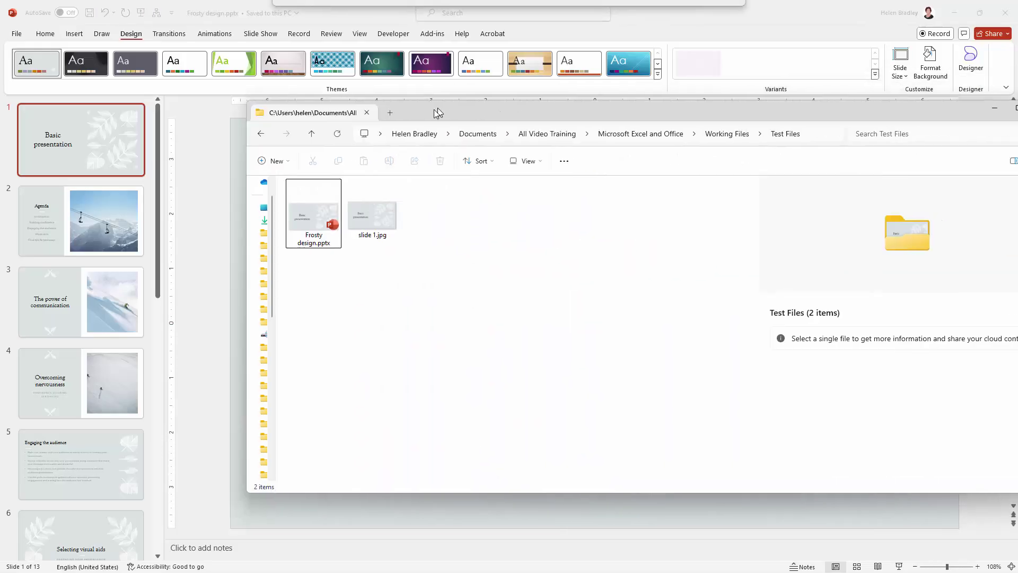
{"action": "left_click_drag", "start_coordinate": [434, 109], "coordinate": [351, 111]}
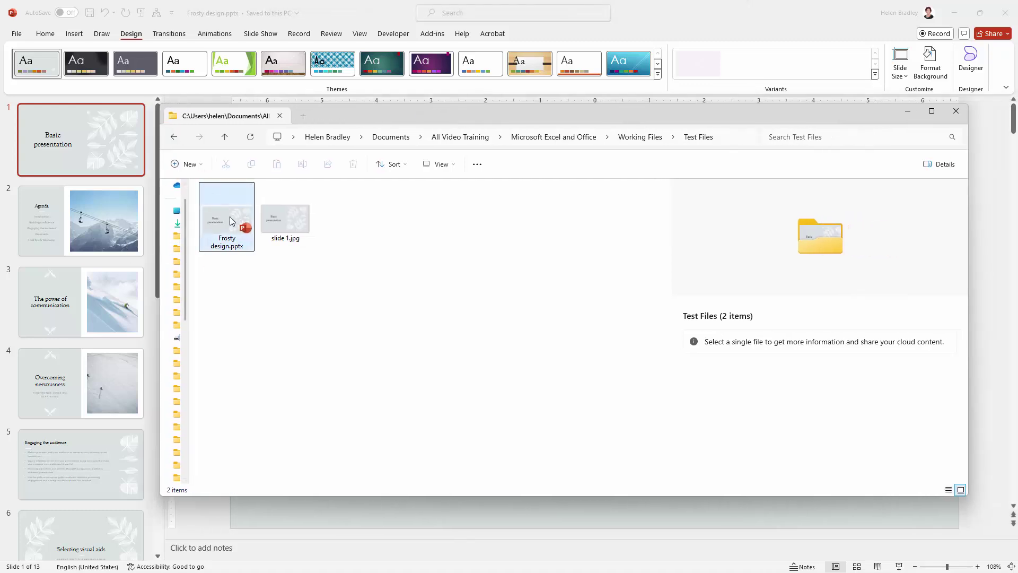
{"action": "left_click", "coordinate": [293, 220]}
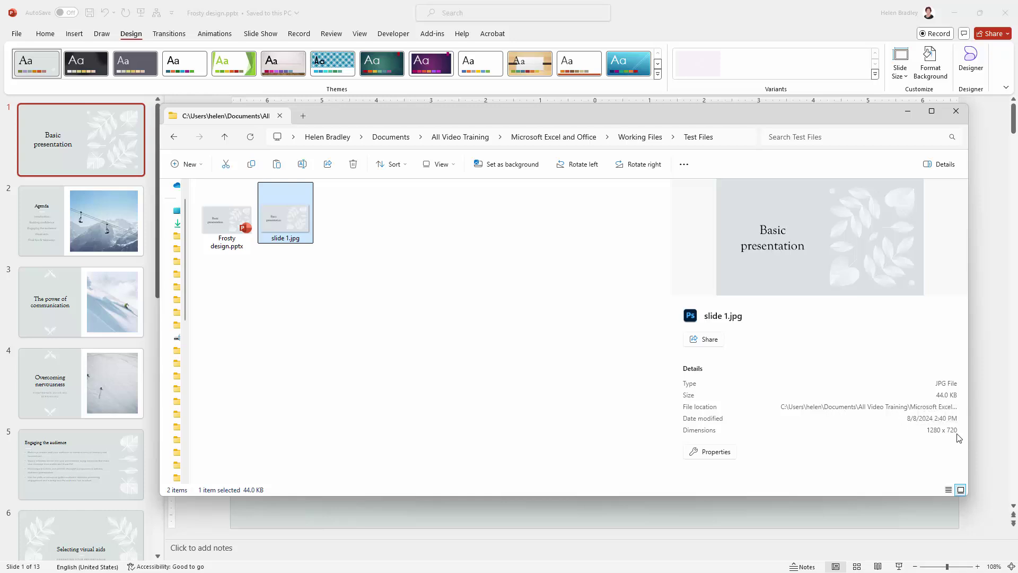
{"action": "left_click", "coordinate": [711, 451]}
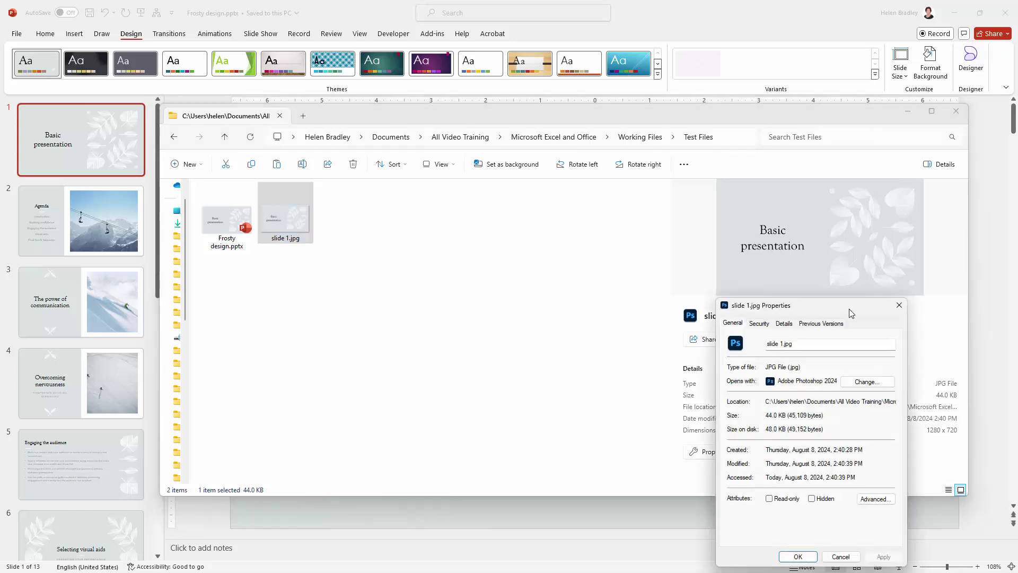
{"action": "left_click_drag", "start_coordinate": [825, 307], "coordinate": [506, 213]}
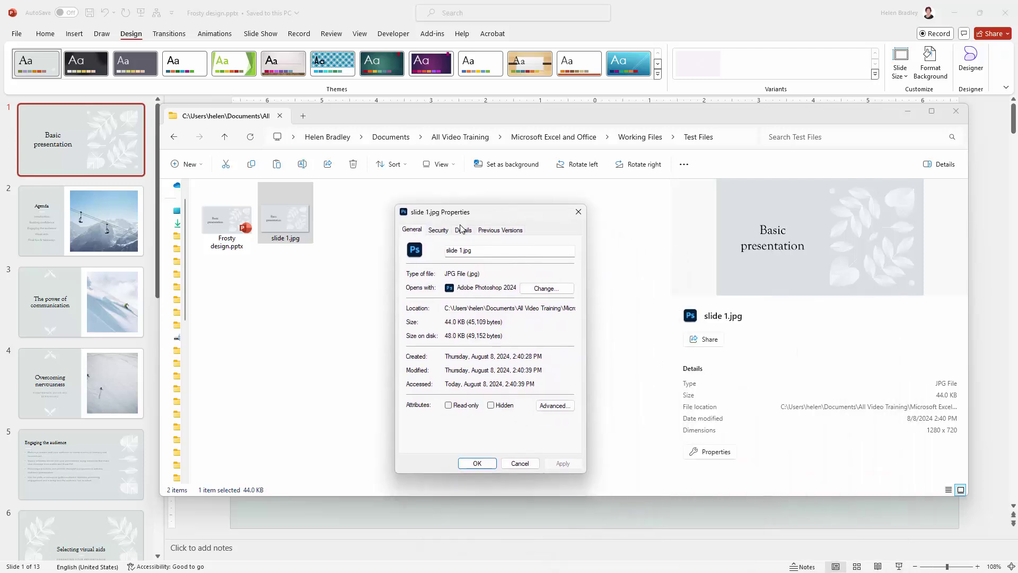
{"action": "left_click", "coordinate": [463, 230]}
{"action": "left_click_drag", "start_coordinate": [569, 291], "coordinate": [566, 299]}
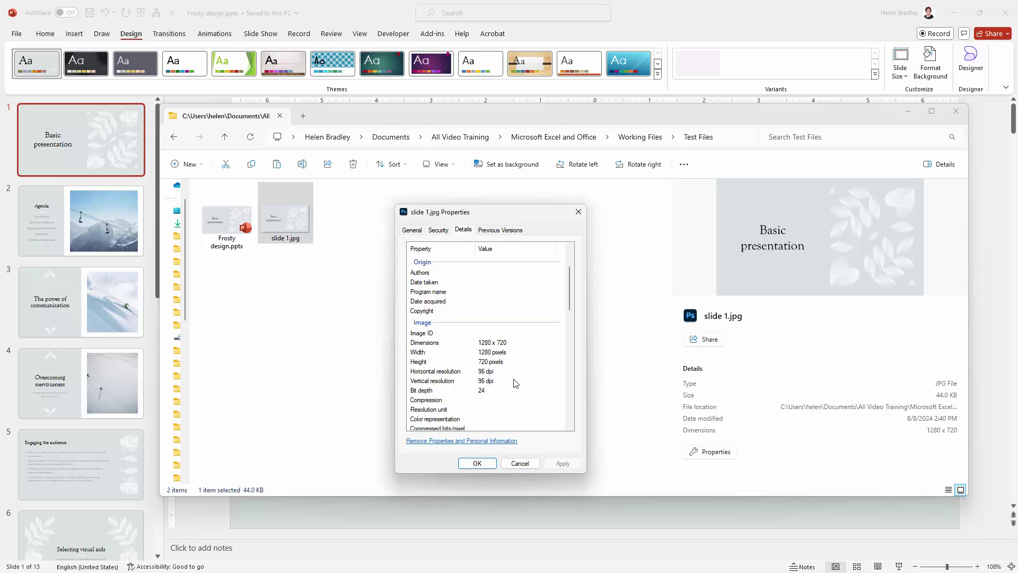
{"action": "left_click", "coordinate": [477, 463]}
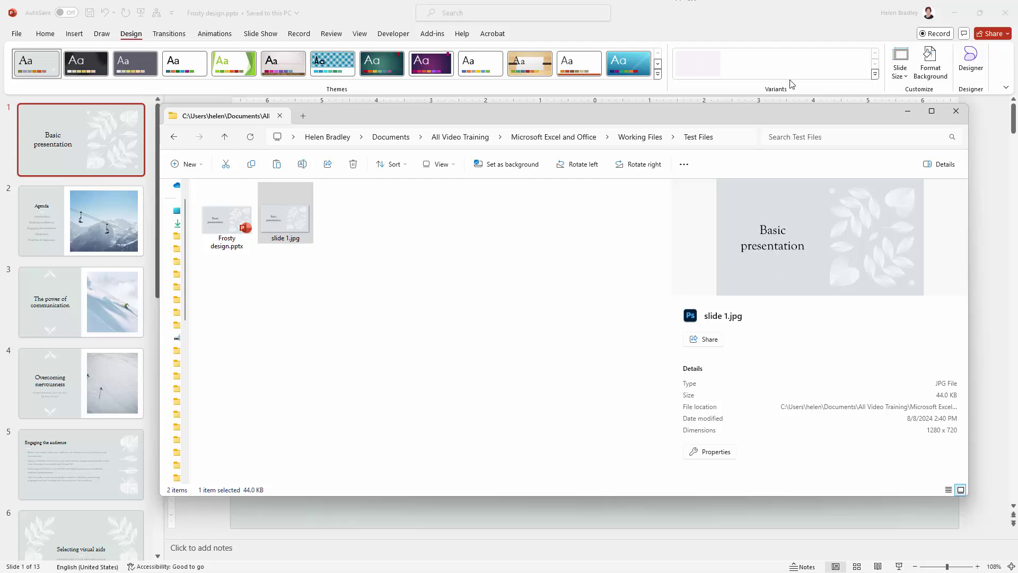
Back in PowerPoint, bring up Custom Slide Size, showing Widescreen 13.333 x 7.5 in, and move it aside
{"action": "left_click", "coordinate": [908, 111]}
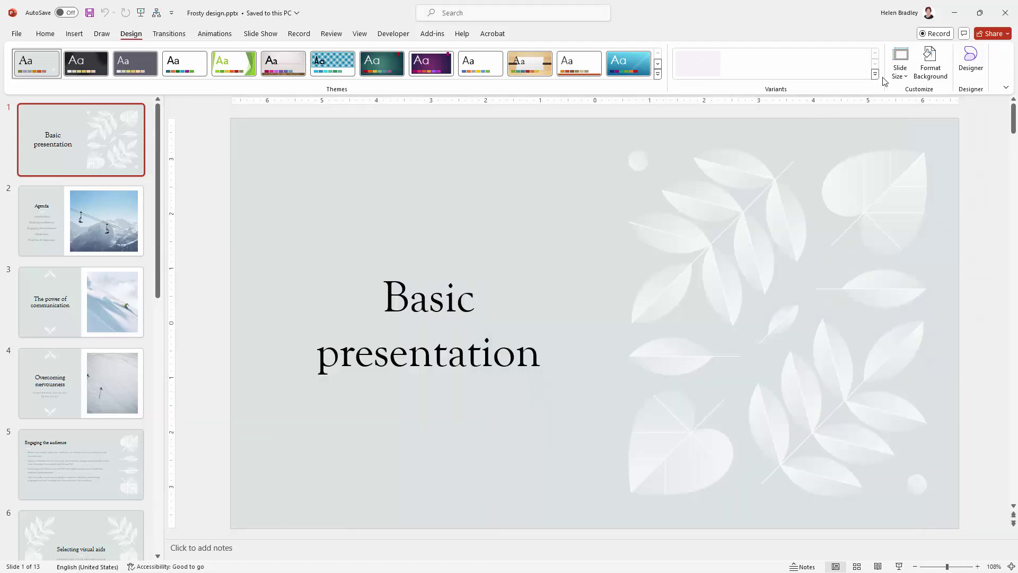
{"action": "left_click", "coordinate": [899, 69]}
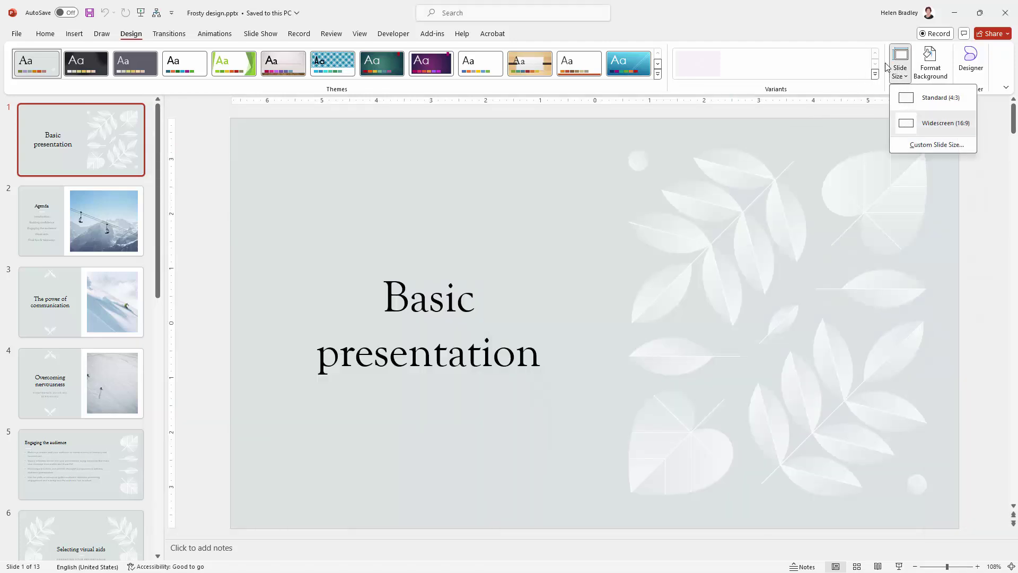
{"action": "left_click", "coordinate": [921, 150]}
{"action": "left_click_drag", "start_coordinate": [470, 230], "coordinate": [319, 157]}
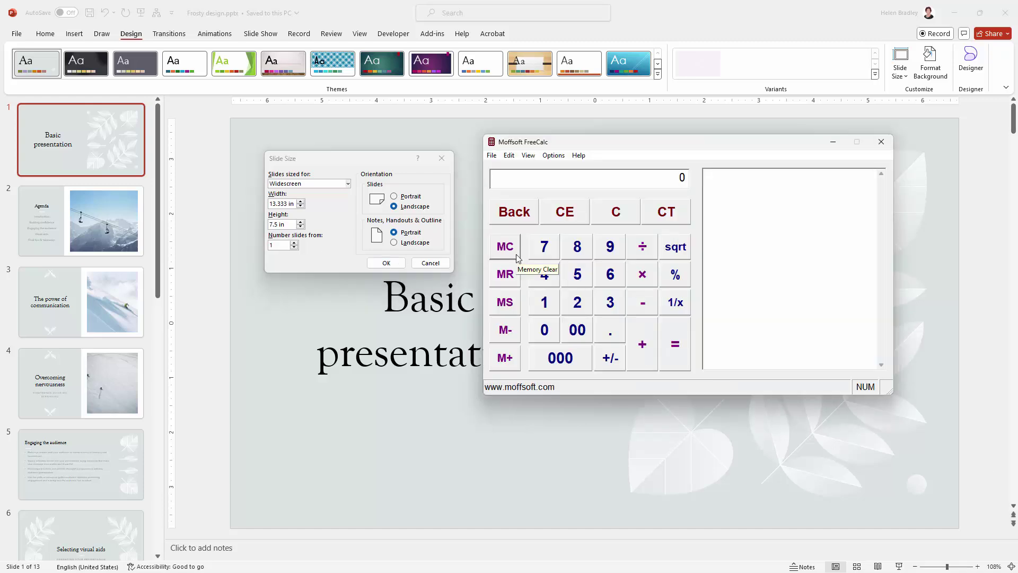
In FreeCalc, compute 1280 ÷ 96 = 13.333 to match the current slide width
{"action": "double_click", "coordinate": [681, 176]}
{"action": "type", "text": "1280"}
{"action": "key", "text": "slash"}
{"action": "type", "text": "96"}
{"action": "key", "text": "Return"}
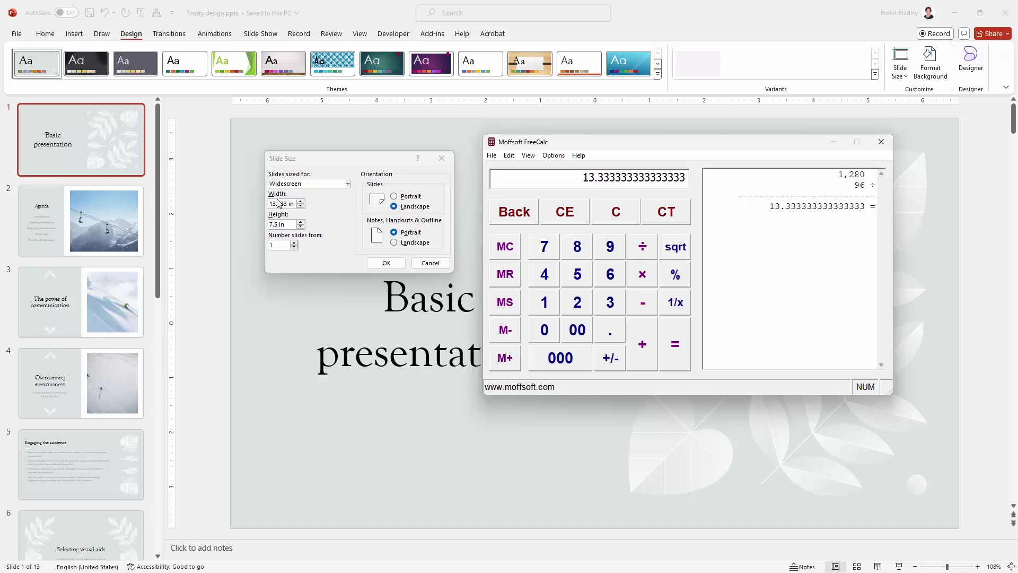
Clear the calculator and compute 720 ÷ 96 for the current slide height of 7.5
{"action": "left_click", "coordinate": [566, 215]}
{"action": "left_click_drag", "start_coordinate": [682, 177], "coordinate": [692, 176]}
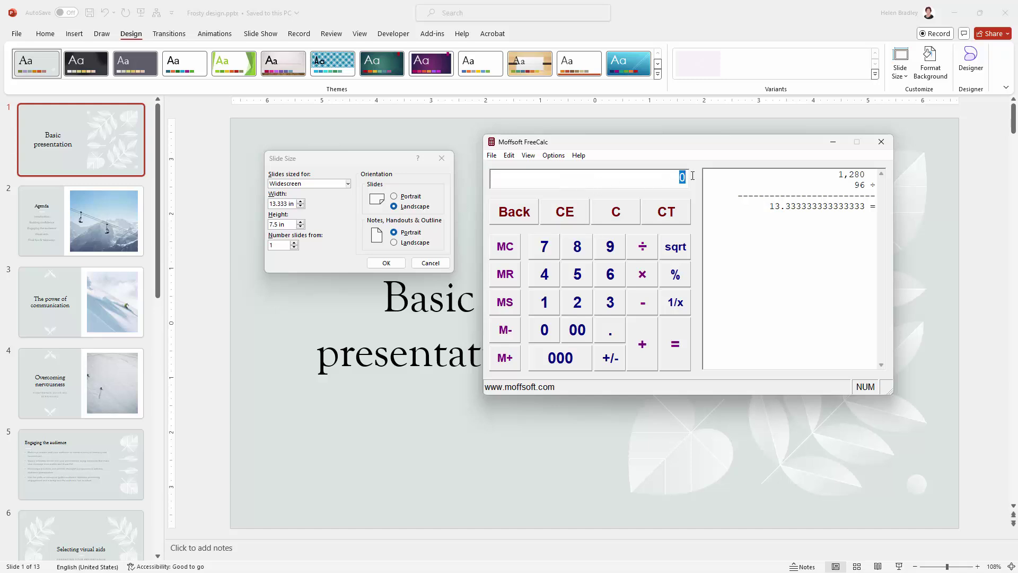
{"action": "type", "text": "720"}
{"action": "key", "text": "slash"}
{"action": "type", "text": "96"}
Clear the calculator and compute 1920 ÷ 96 = 20 for the new width
{"action": "left_click", "coordinate": [570, 213]}
{"action": "double_click", "coordinate": [683, 176]}
{"action": "type", "text": "1920"}
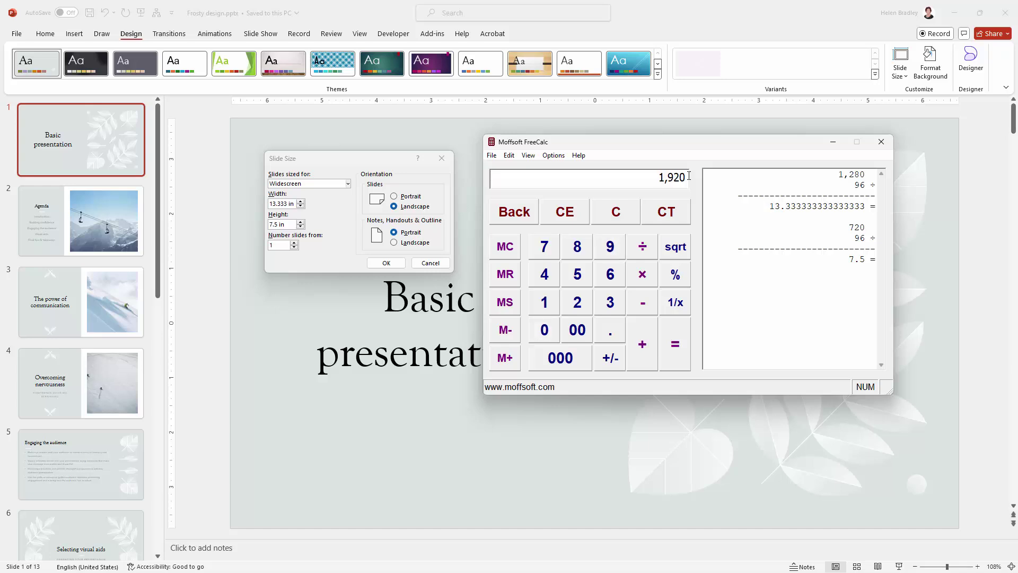
{"action": "key", "text": "slash"}
{"action": "type", "text": "96"}
{"action": "key", "text": "Return"}
Enter a slide width of 20 in, then compute 1080 ÷ 96 = 11.25 in FreeCalc
{"action": "left_click", "coordinate": [256, 205]}
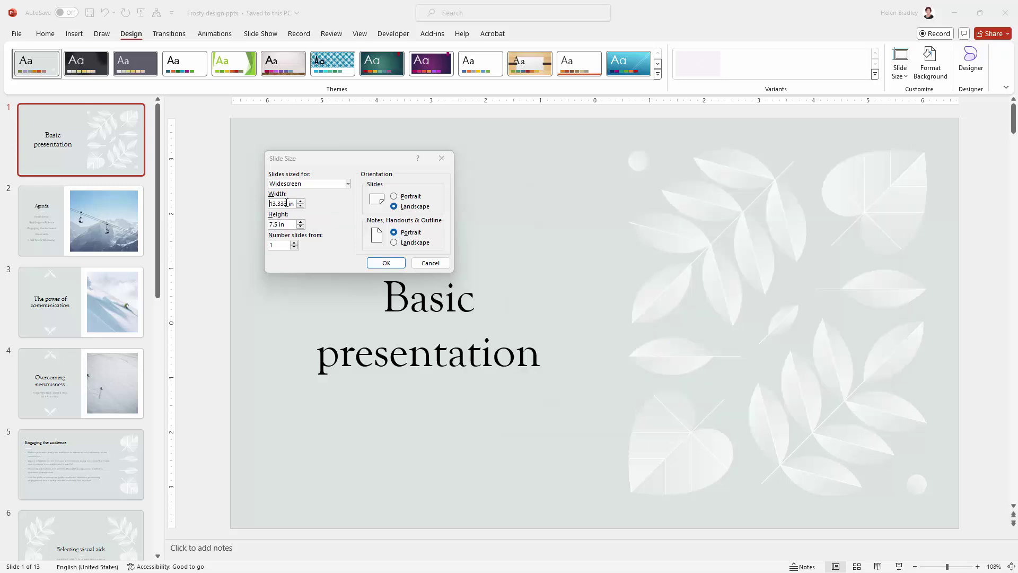
{"action": "type", "text": "20"}
{"action": "key", "text": "Tab"}
{"action": "key", "text": "alt+Tab"}
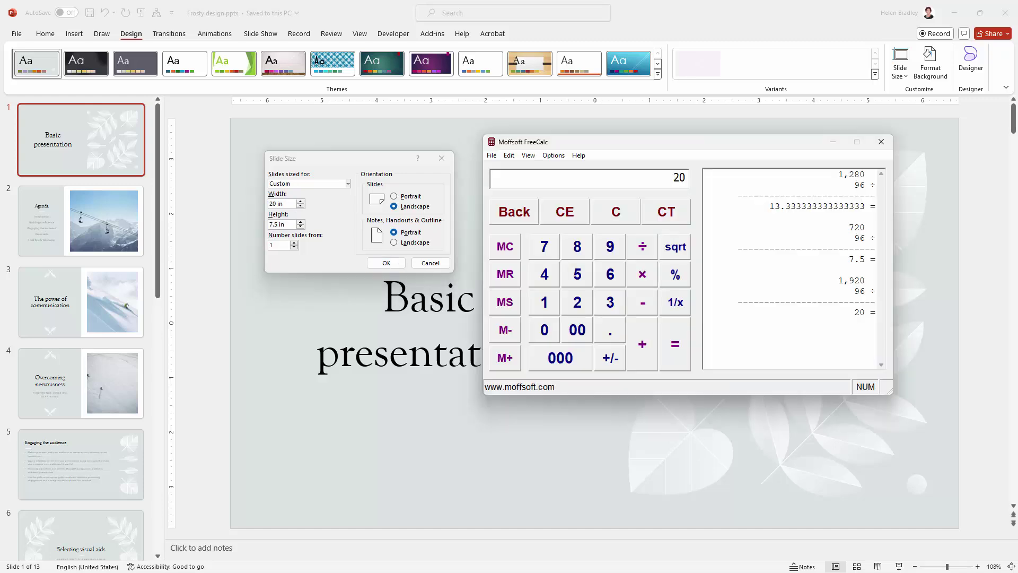
{"action": "key", "text": "Delete"}
{"action": "type", "text": "1080"}
{"action": "key", "text": "slash"}
{"action": "type", "text": "96"}
{"action": "key", "text": "Return"}
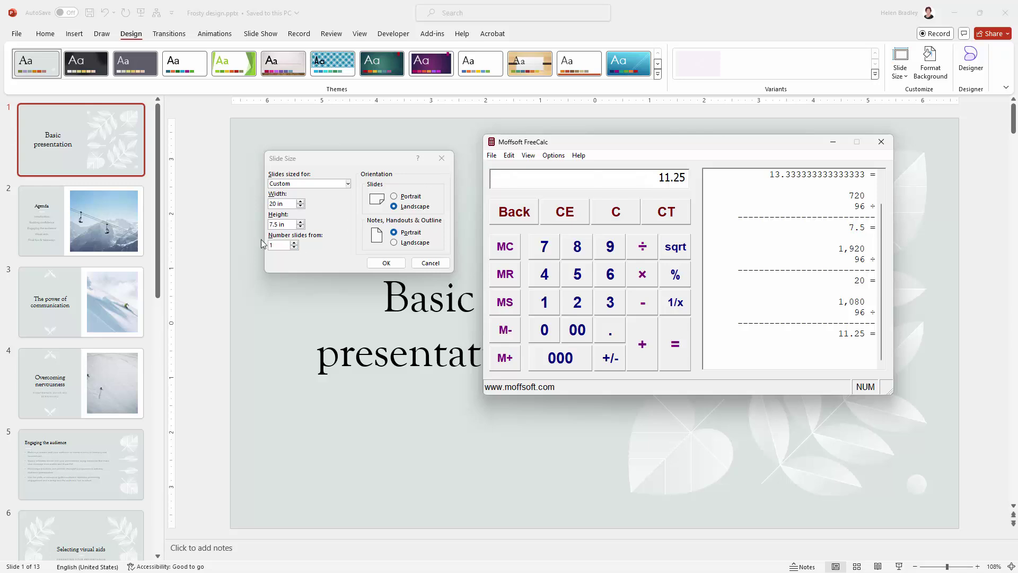
Set the slide height to 11.25 in and apply the custom size
{"action": "left_click", "coordinate": [272, 225]}
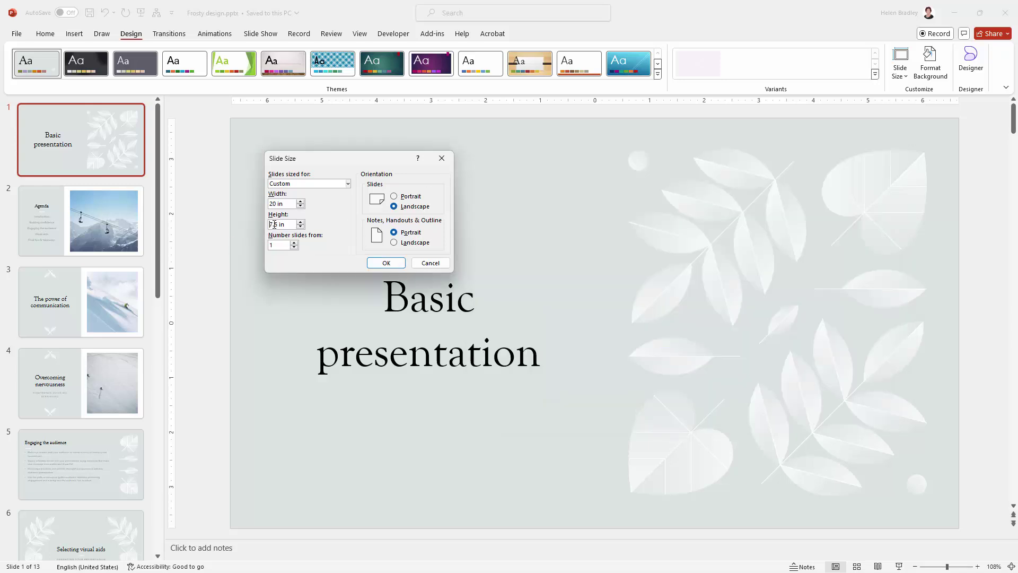
{"action": "double_click", "coordinate": [270, 225]}
{"action": "type", "text": "11.25"}
{"action": "left_click", "coordinate": [385, 263]}
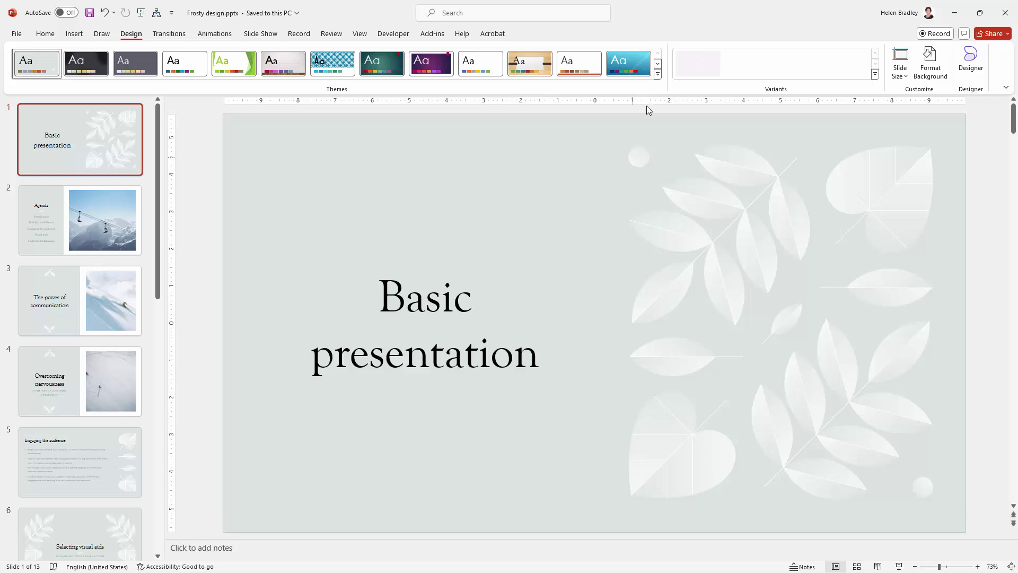
{"action": "left_click", "coordinate": [899, 75]}
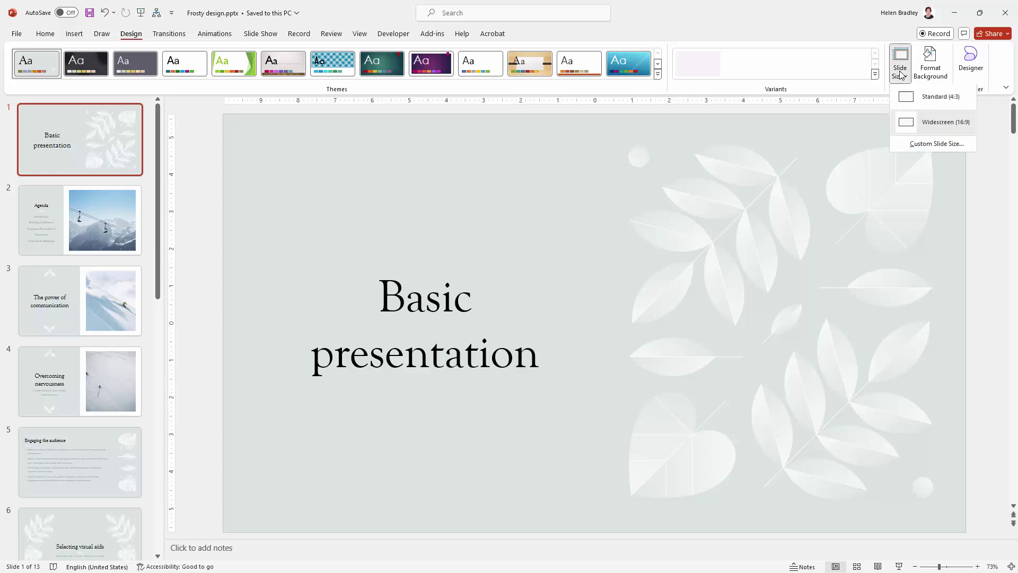
{"action": "key", "text": "Escape"}
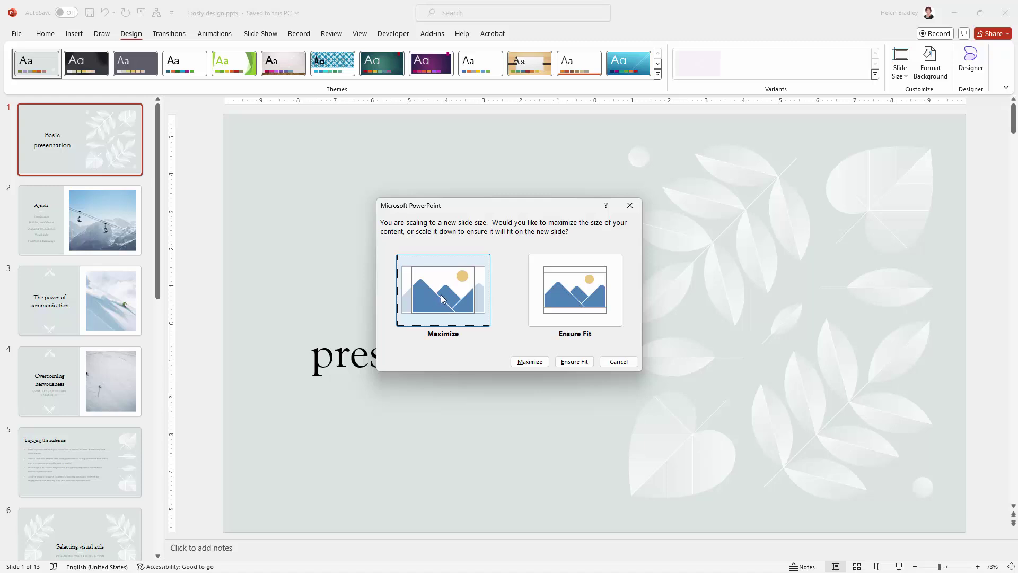
{"action": "left_click", "coordinate": [617, 362]}
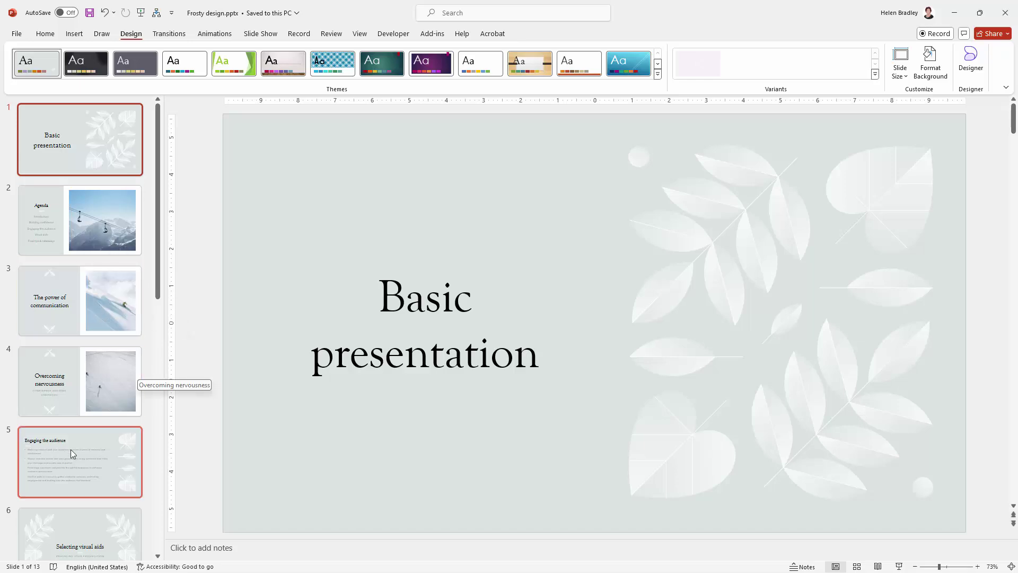
Export just the current slide as JPEG 'slide 1 larger size.jpg' in Test Files
{"action": "left_click", "coordinate": [16, 34]}
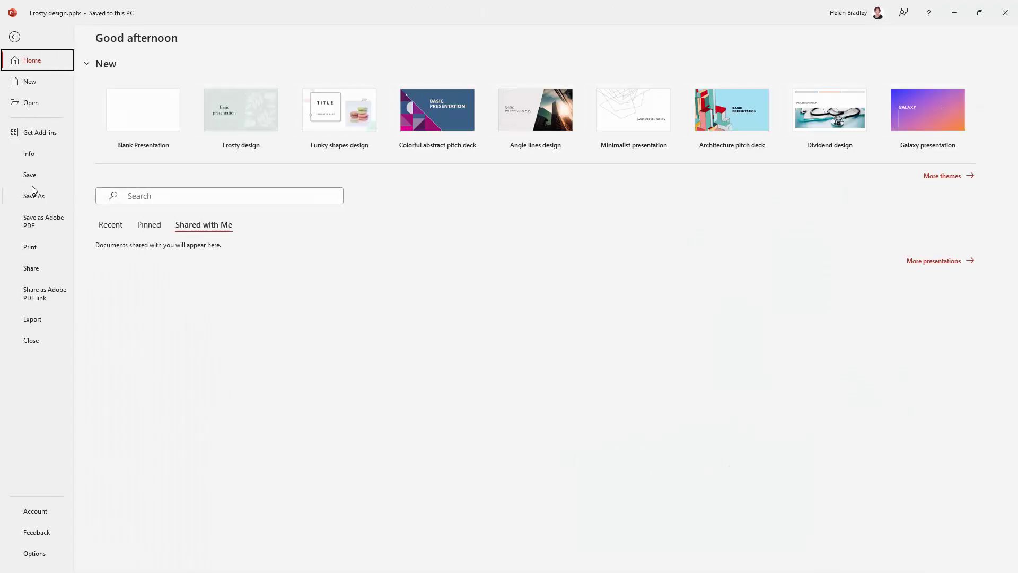
{"action": "left_click", "coordinate": [33, 190]}
{"action": "left_click", "coordinate": [157, 277]}
{"action": "type", "text": "slide 1 larger siz"}
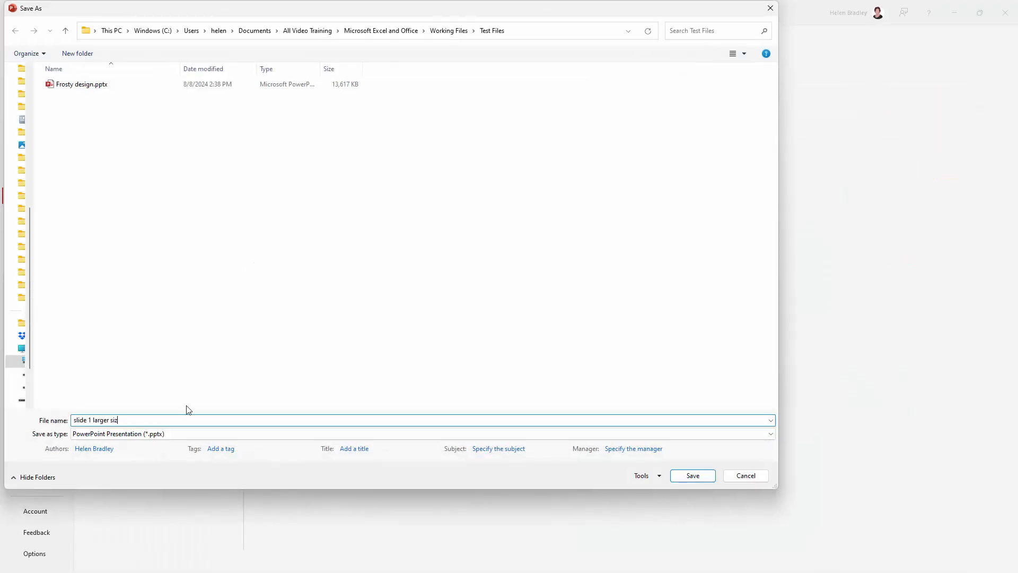
{"action": "type", "text": "e"}
{"action": "left_click", "coordinate": [188, 434]}
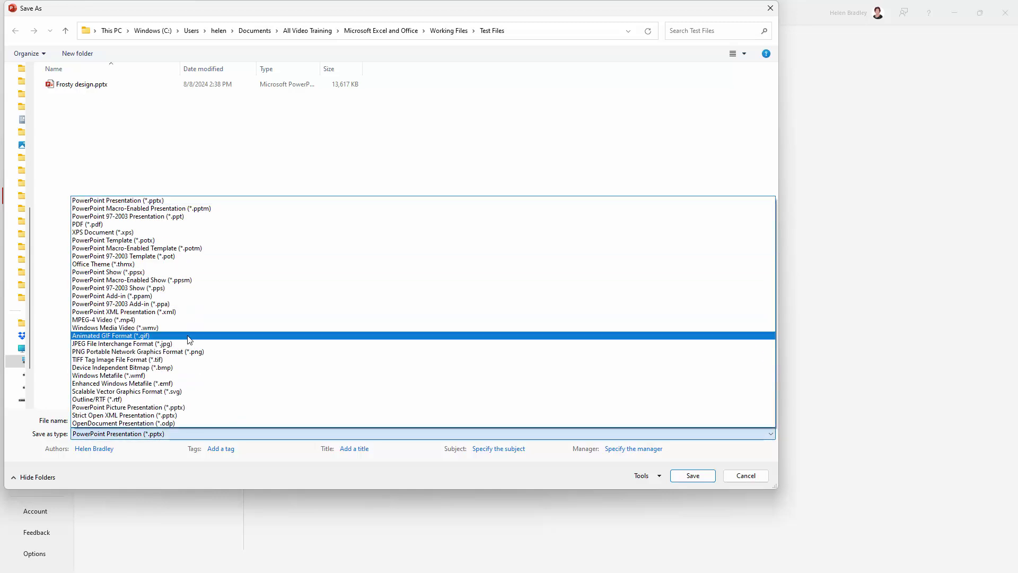
{"action": "left_click", "coordinate": [191, 344]}
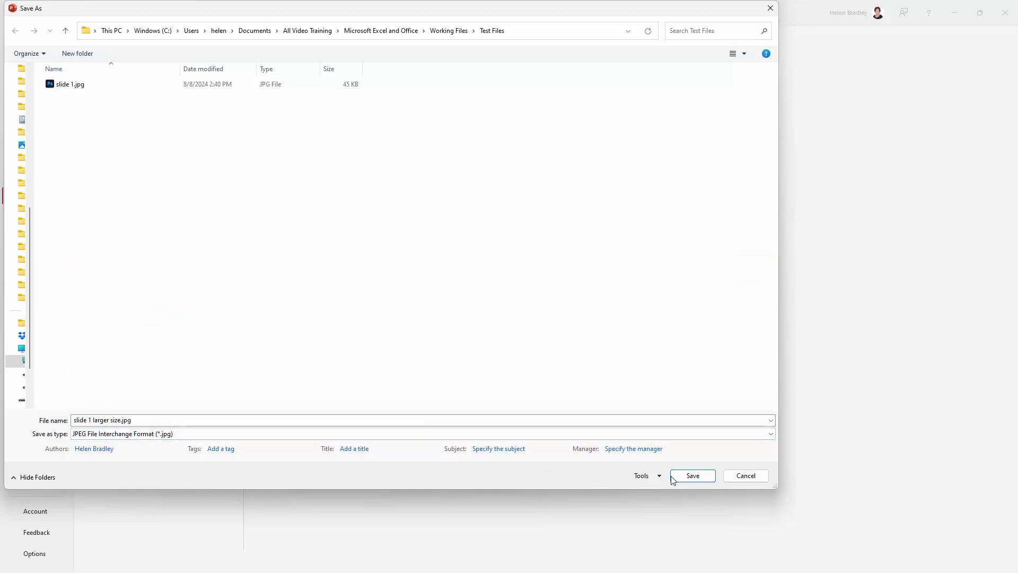
{"action": "left_click", "coordinate": [697, 476]}
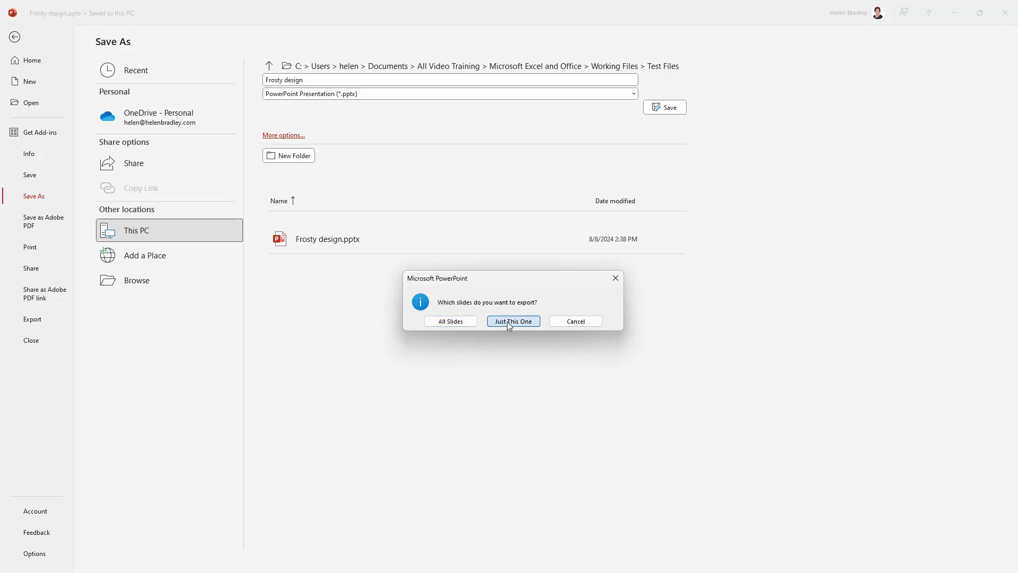
{"action": "left_click", "coordinate": [507, 321]}
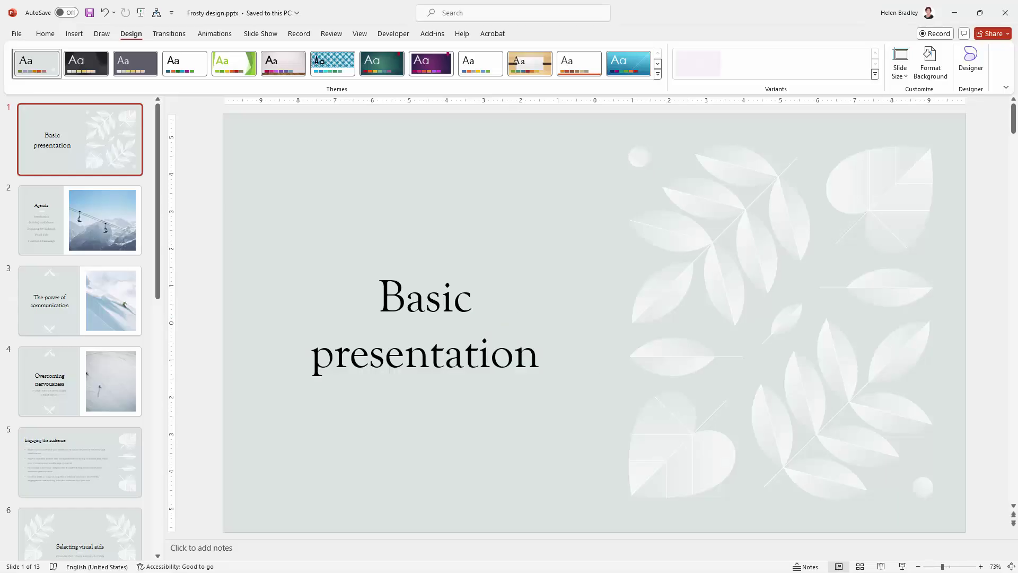
In File Explorer, check slide 1 larger size.jpg's Details, confirming 1920 x 1080 dimensions
{"action": "key", "text": "alt+Tab"}
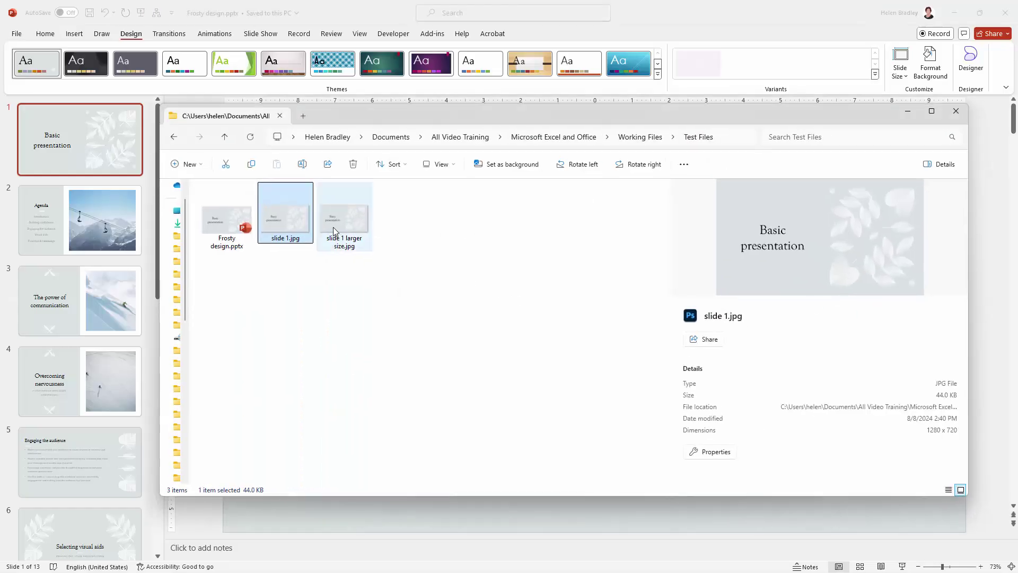
{"action": "left_click", "coordinate": [329, 215]}
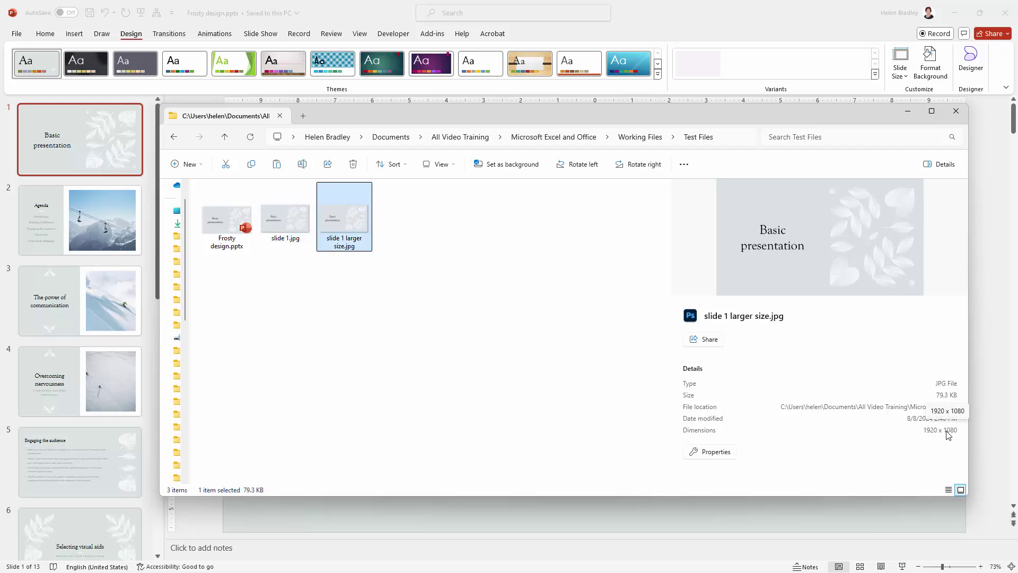
{"action": "left_click", "coordinate": [723, 452]}
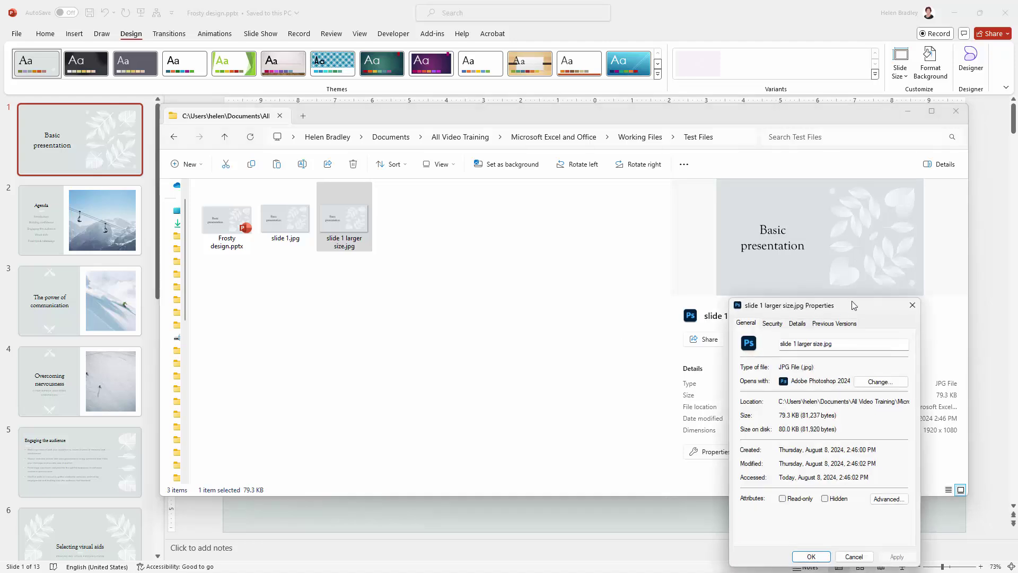
{"action": "left_click_drag", "start_coordinate": [853, 306], "coordinate": [587, 225]}
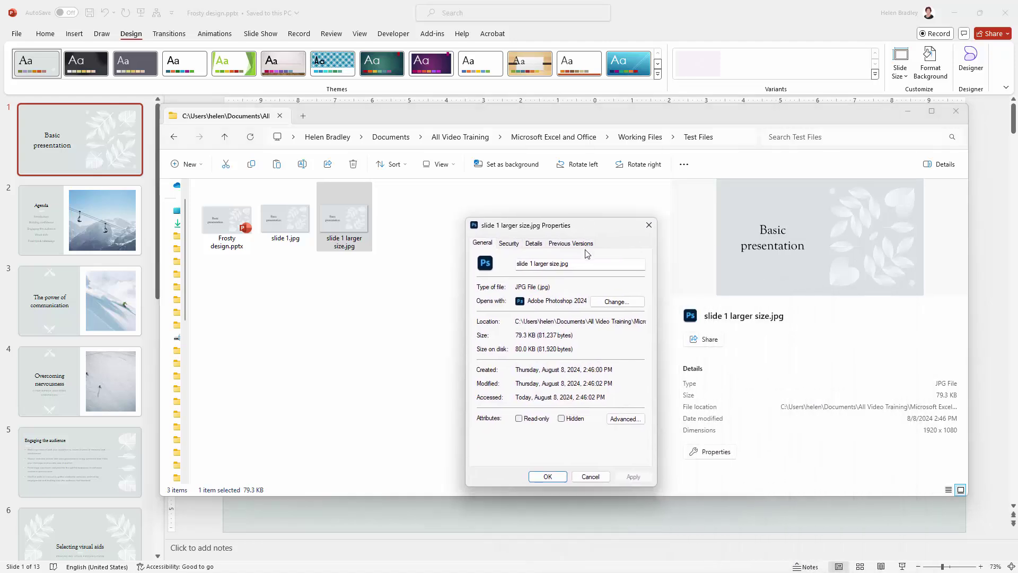
{"action": "left_click", "coordinate": [534, 244]}
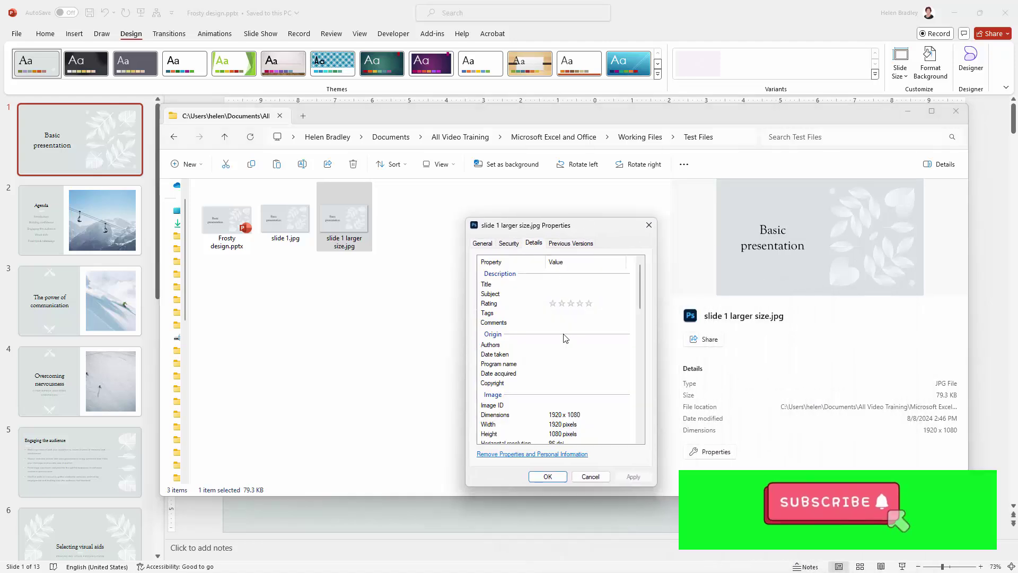
{"action": "scroll", "coordinate": [595, 396], "scroll_direction": "down", "scroll_amount": 1}
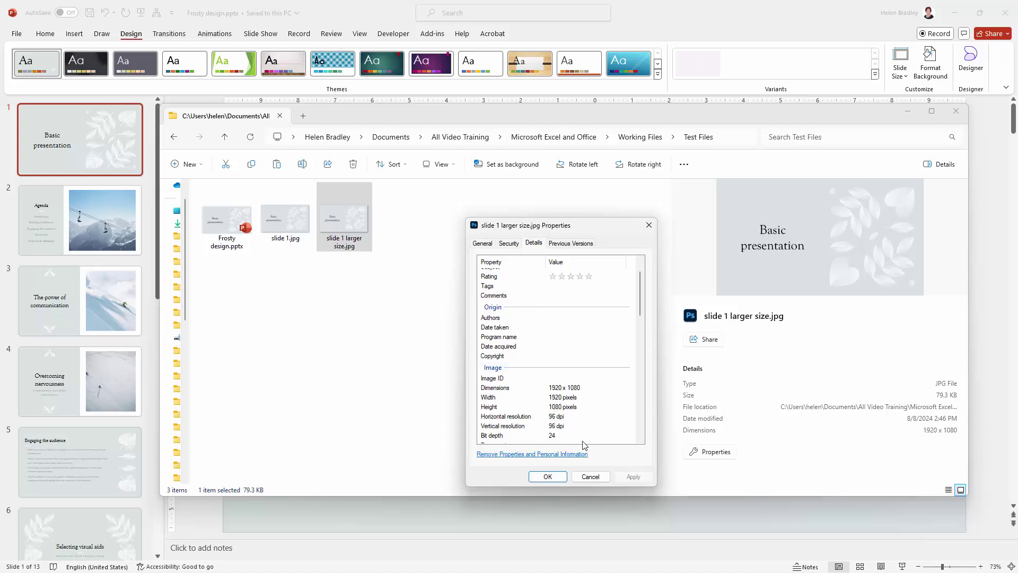
{"action": "left_click", "coordinate": [547, 477]}
Return to the PowerPoint deck showing the Basic presentation title slide
{"action": "left_click", "coordinate": [530, 511]}
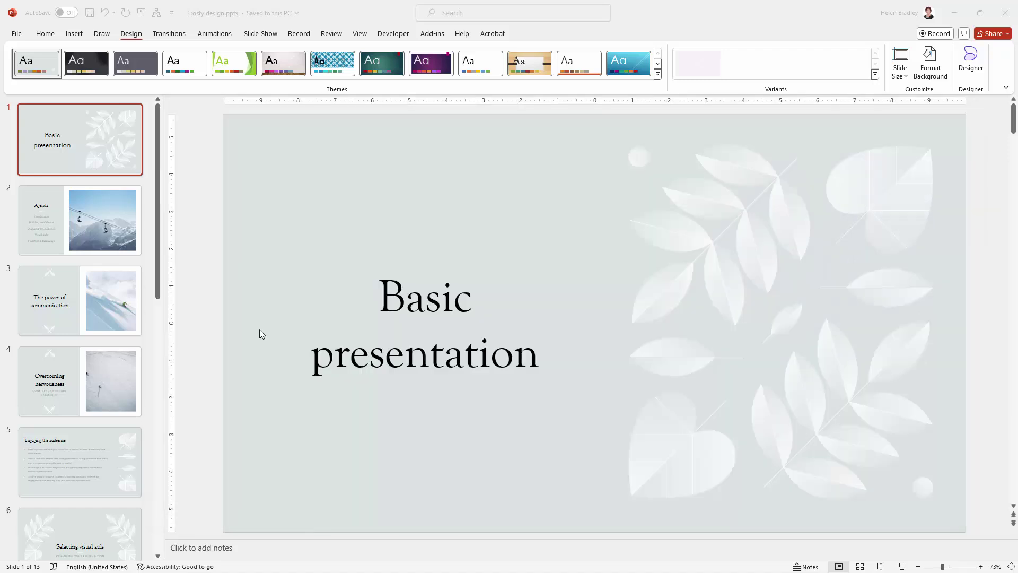